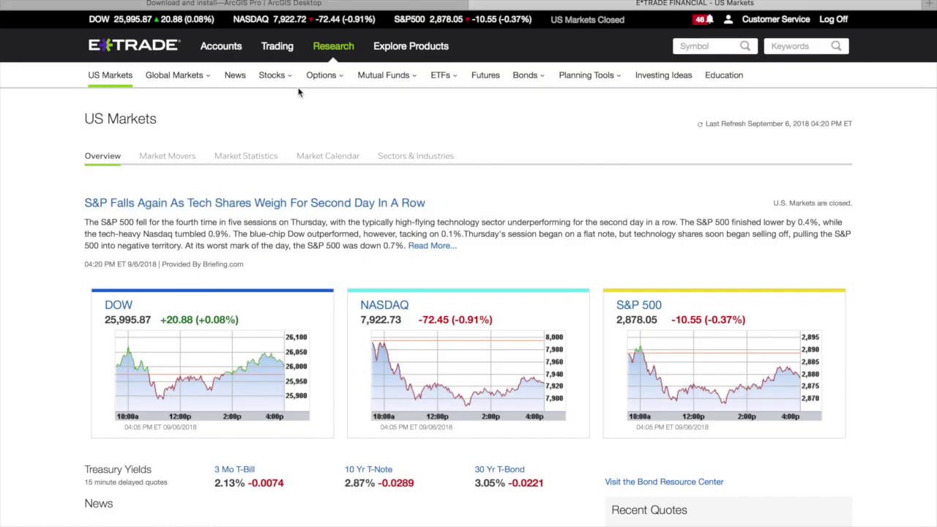
Launch OptionsHouse from the Trading menu and turn off the intro tour with 'Don't show me this again'
mouse_move(275, 47)
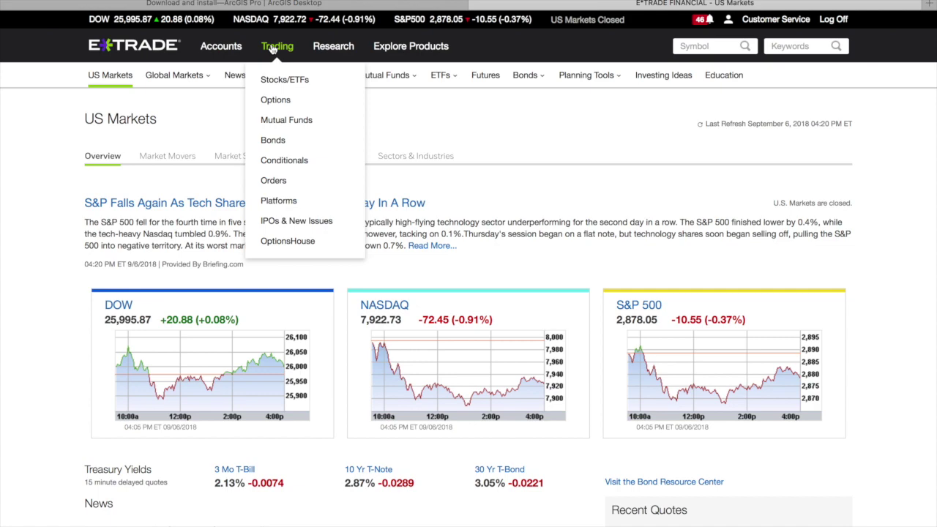
click(294, 244)
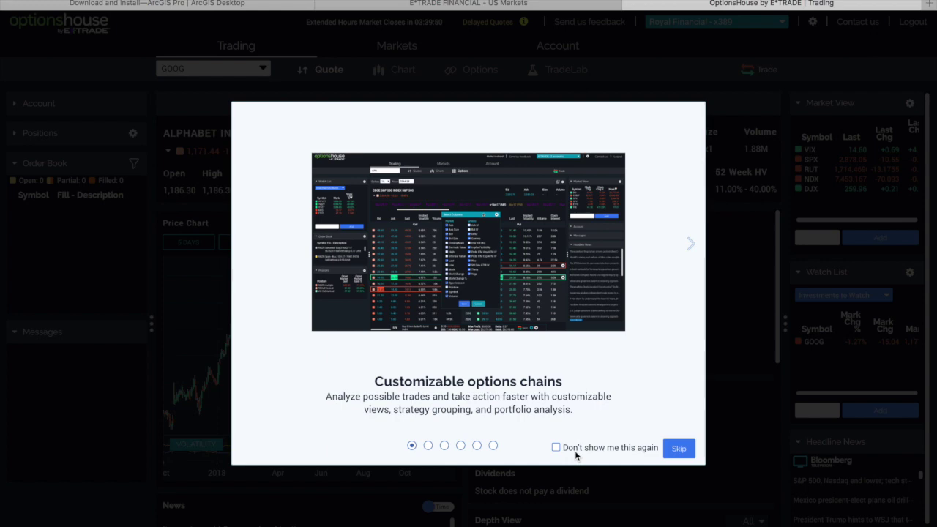
click(556, 447)
click(677, 450)
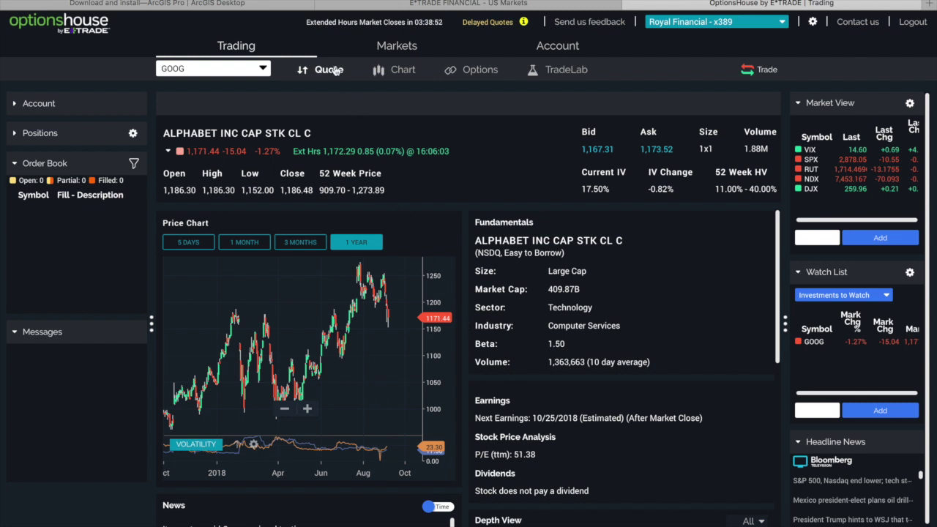
Load the GOOG quote from the Recent Symbols list
click(388, 53)
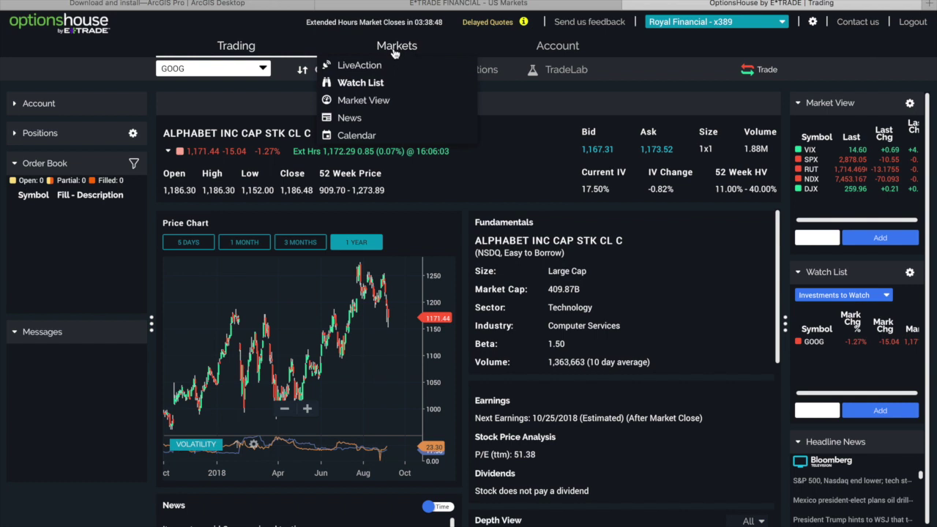
click(211, 68)
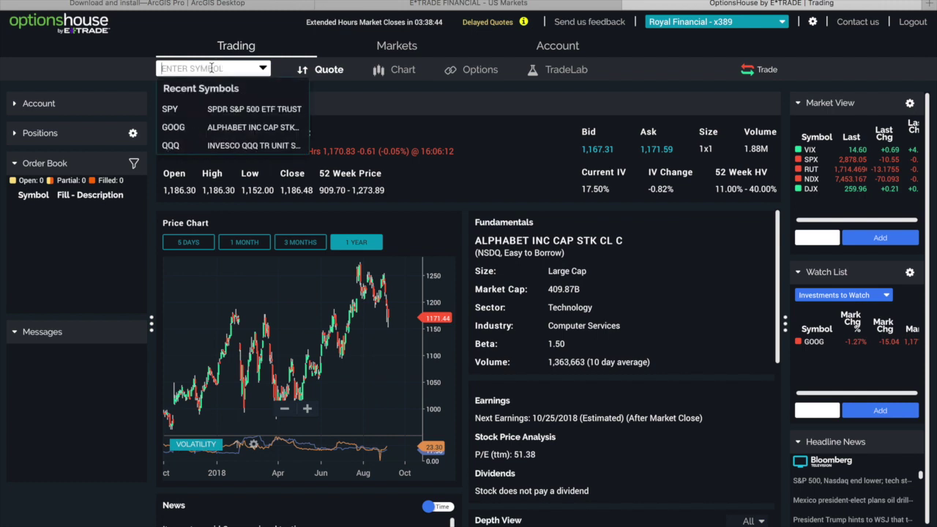
click(278, 127)
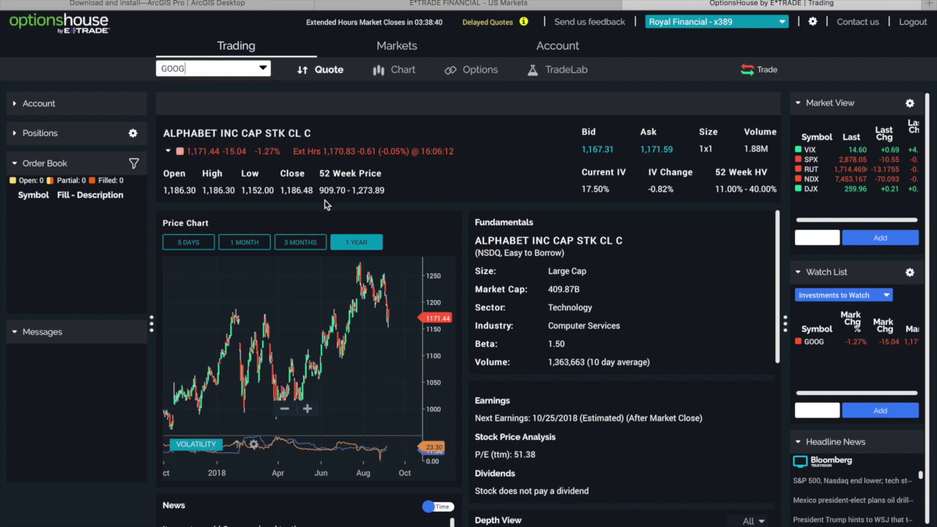
Review GOOG's price chart and options chain, then open the Markets watch list
click(395, 73)
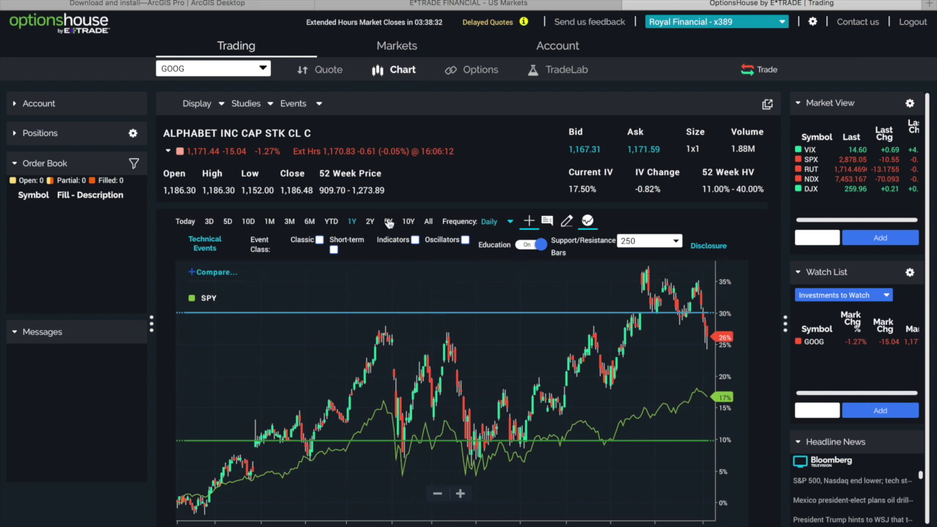
click(480, 74)
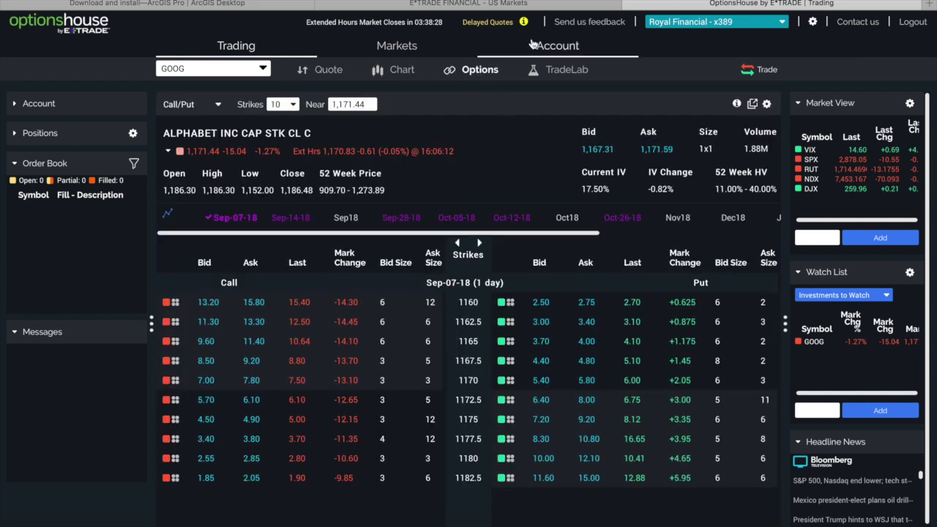
click(386, 49)
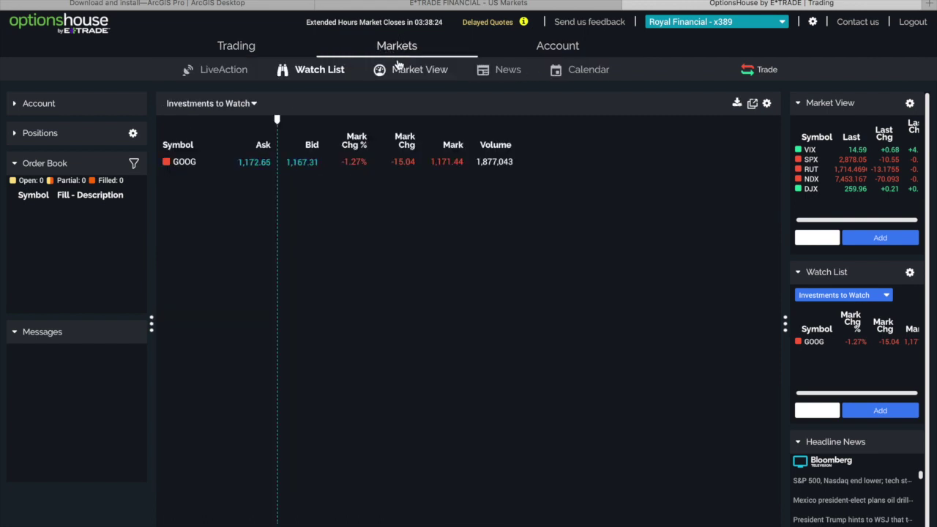
Run the LiveAction Volatility scan 'Big 1 Week % Gain in IV'
click(229, 73)
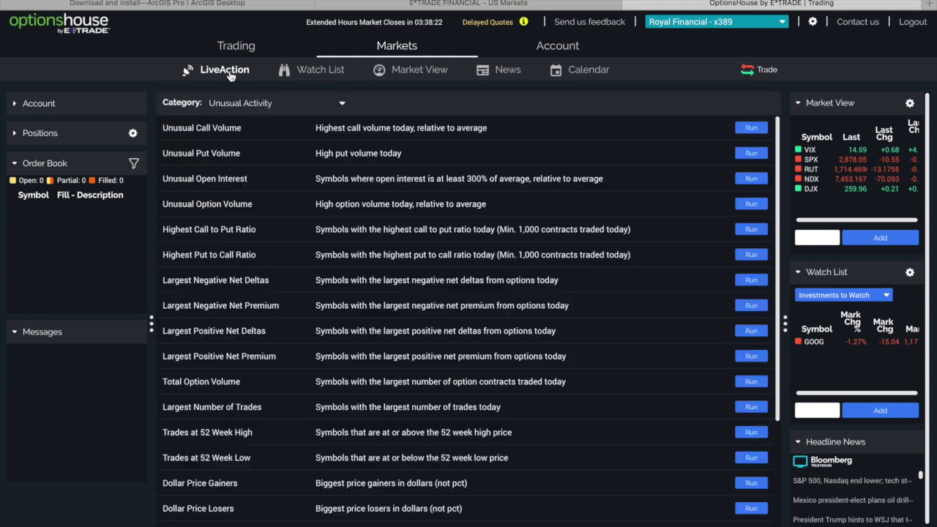
click(340, 104)
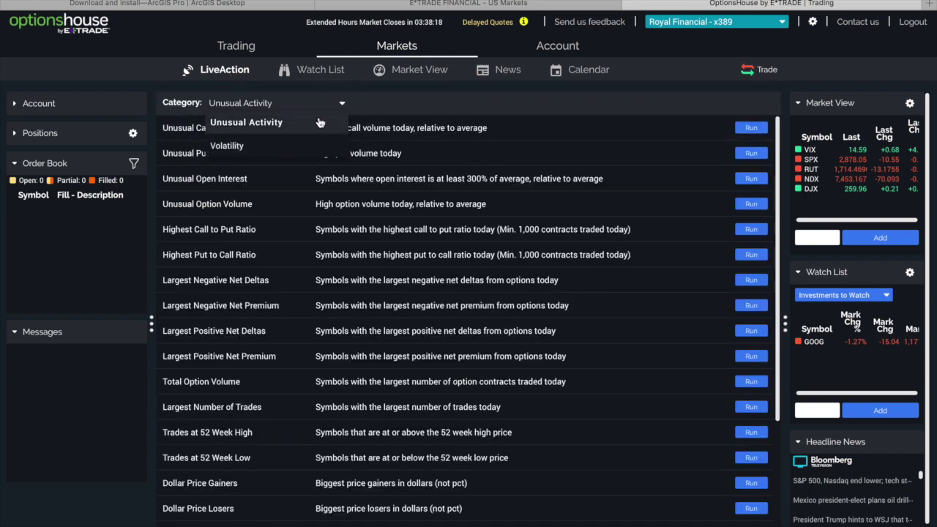
click(269, 148)
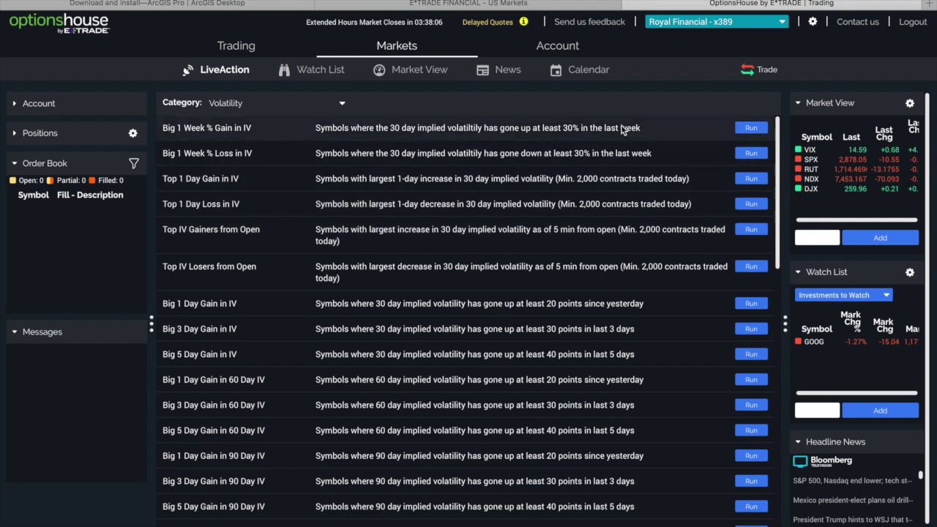
click(748, 129)
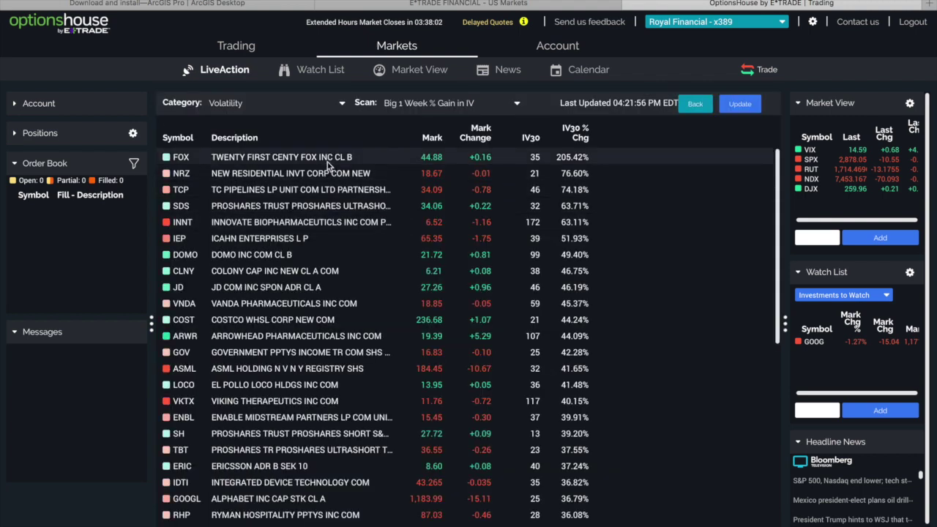
Run the Unusual Activity 'Unusual Call Volume' scan, which CLDR leads
click(271, 110)
click(271, 126)
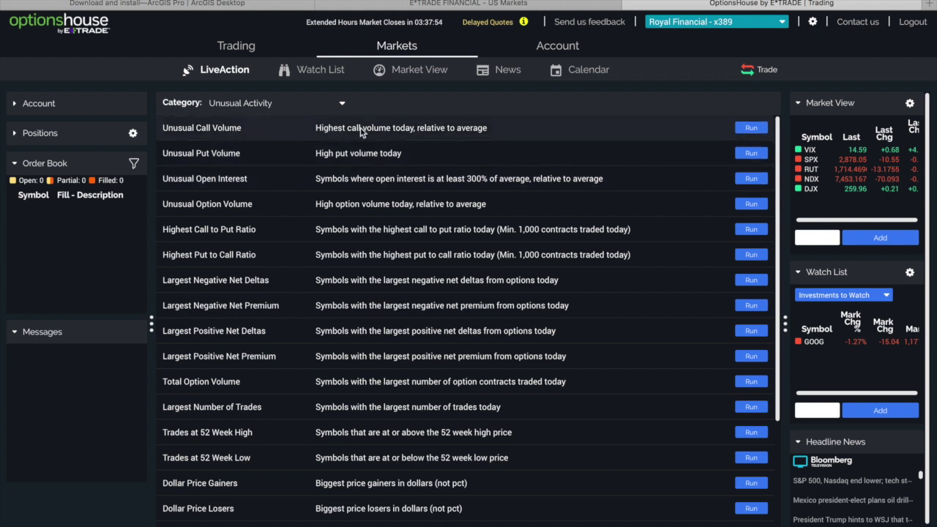
click(748, 130)
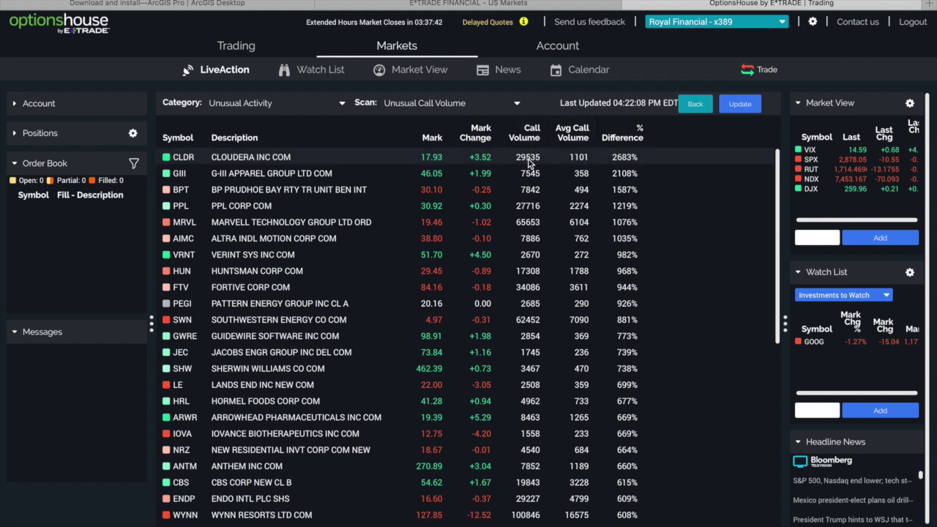
Add CLDR to Investments to Watch, then show Market View with VIX, SPX, RUT, NDX and DJX
click(247, 162)
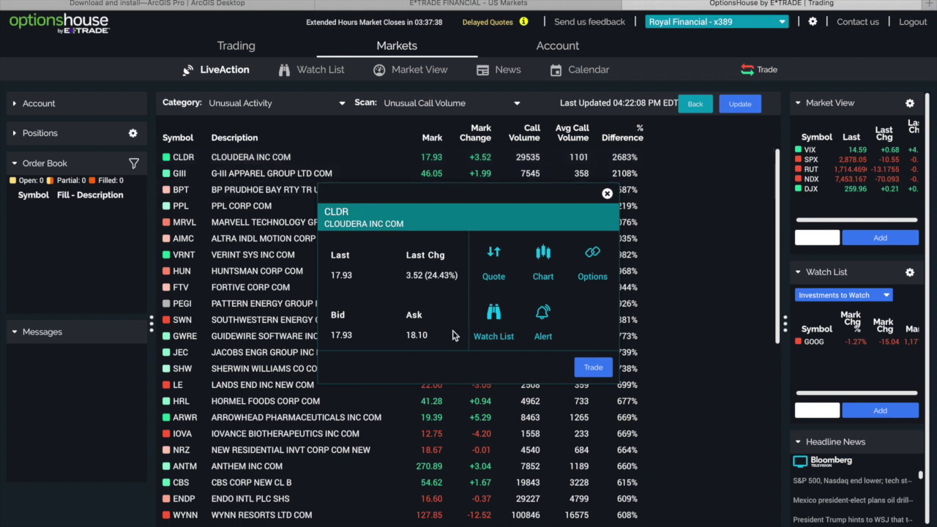
click(493, 316)
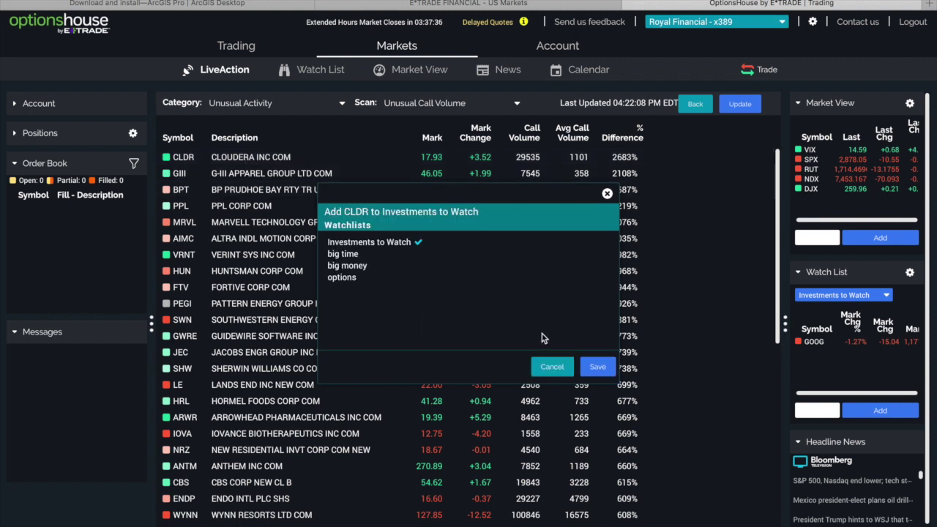
click(596, 368)
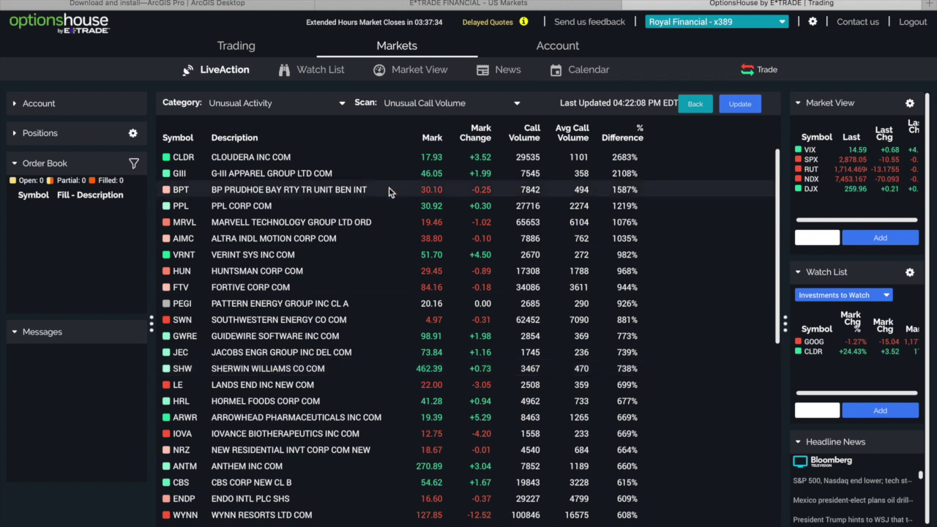
click(317, 73)
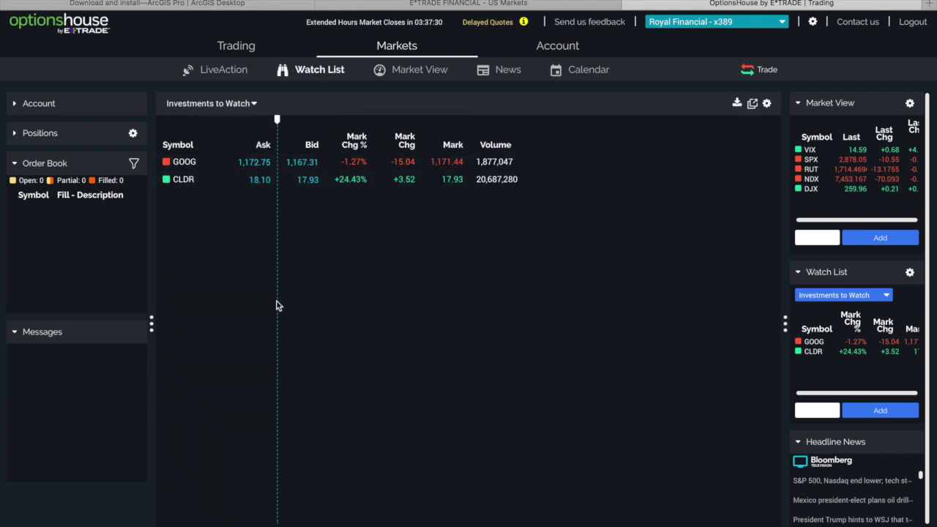
click(418, 71)
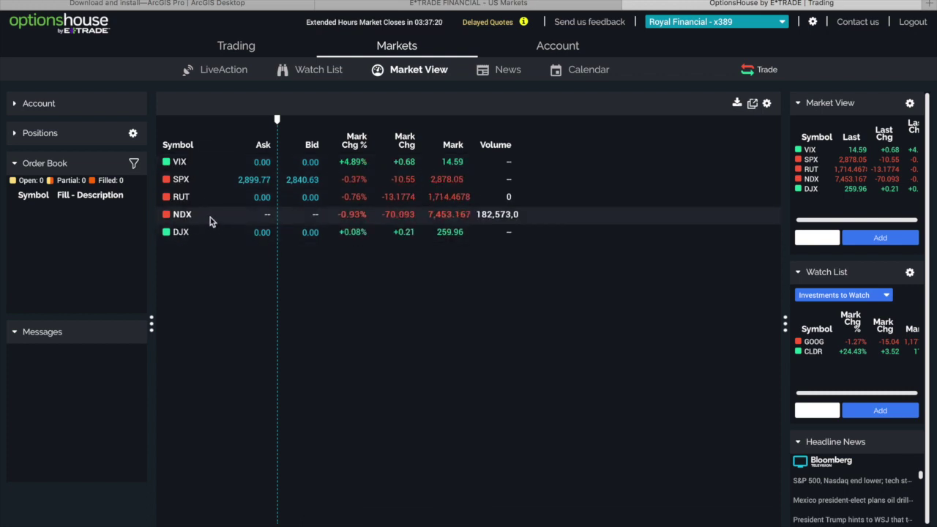
Show the market news headlines filtered to GOOG stories
mouse_move(206, 202)
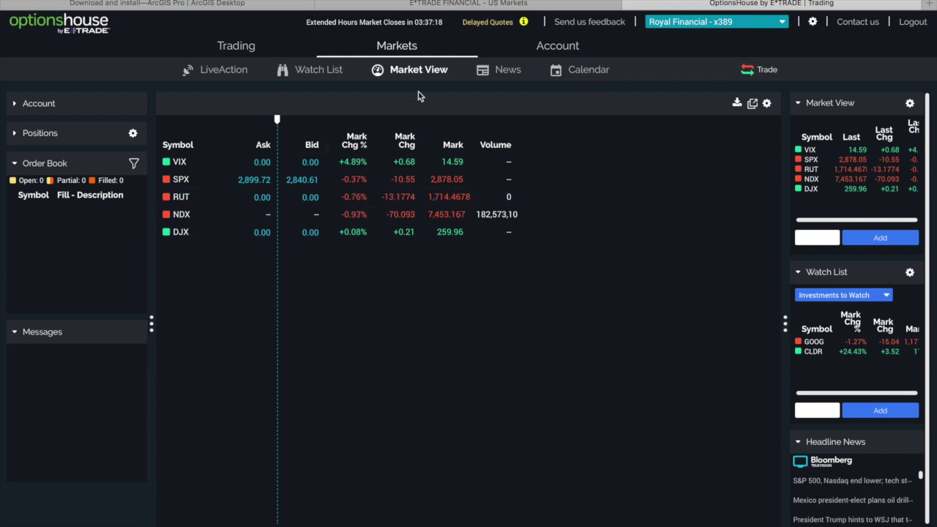
click(499, 77)
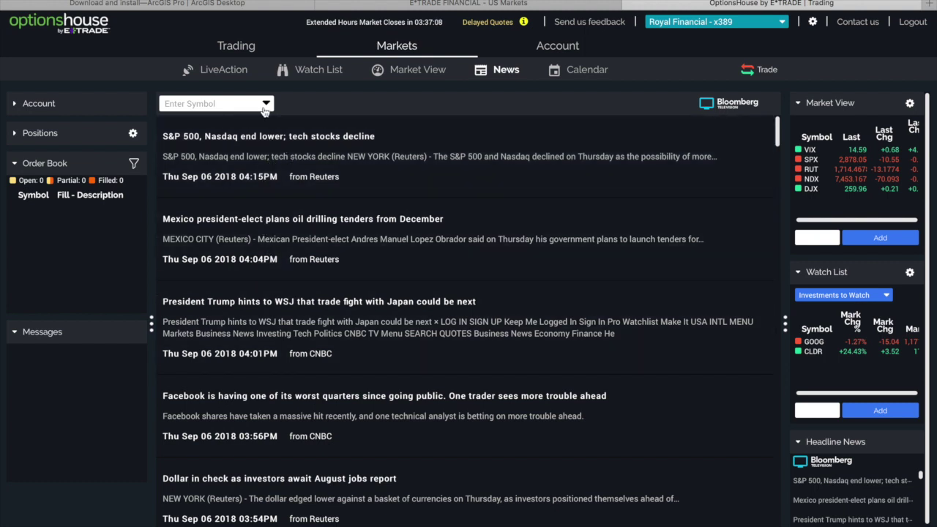
click(238, 99)
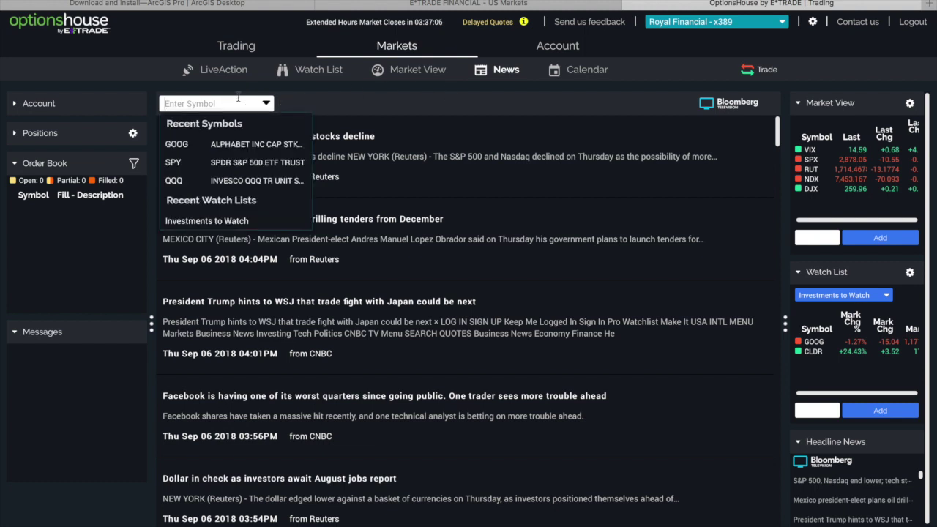
click(250, 146)
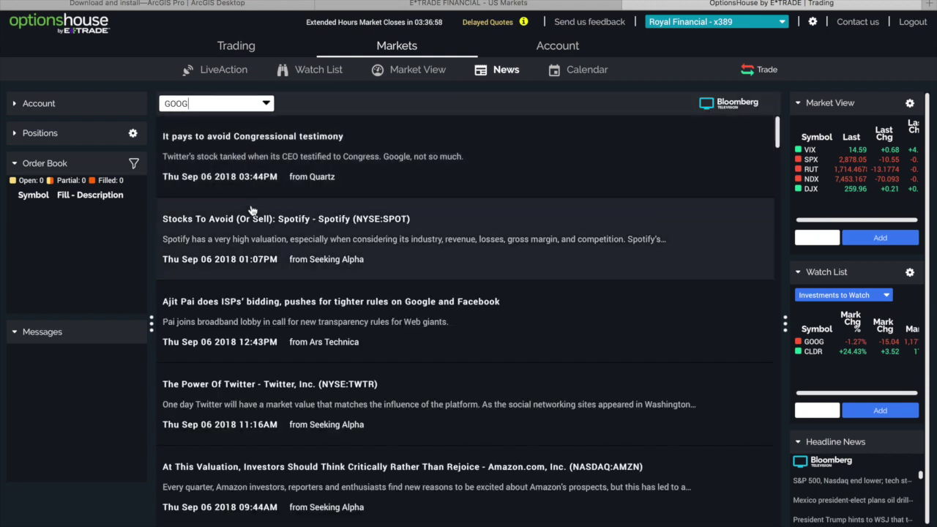
scroll(260, 282, down, 3)
scroll(256, 286, up, 3)
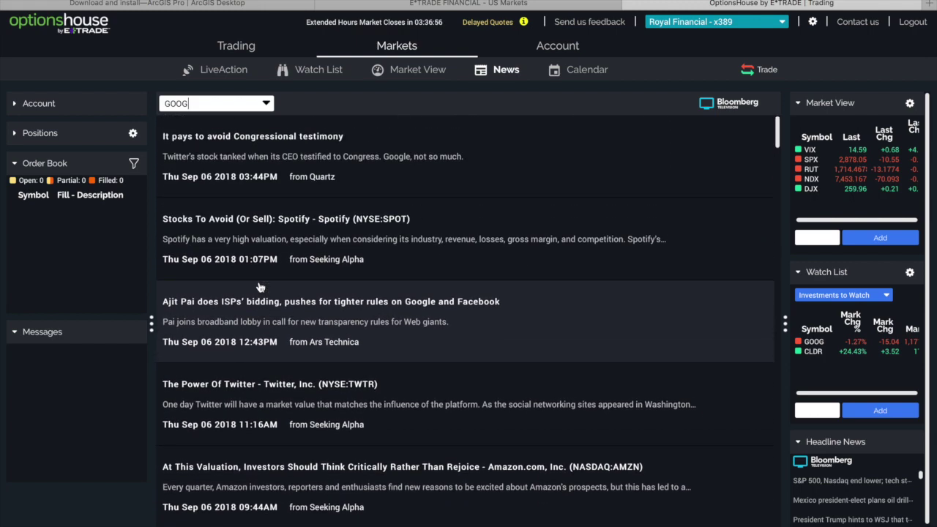
click(579, 72)
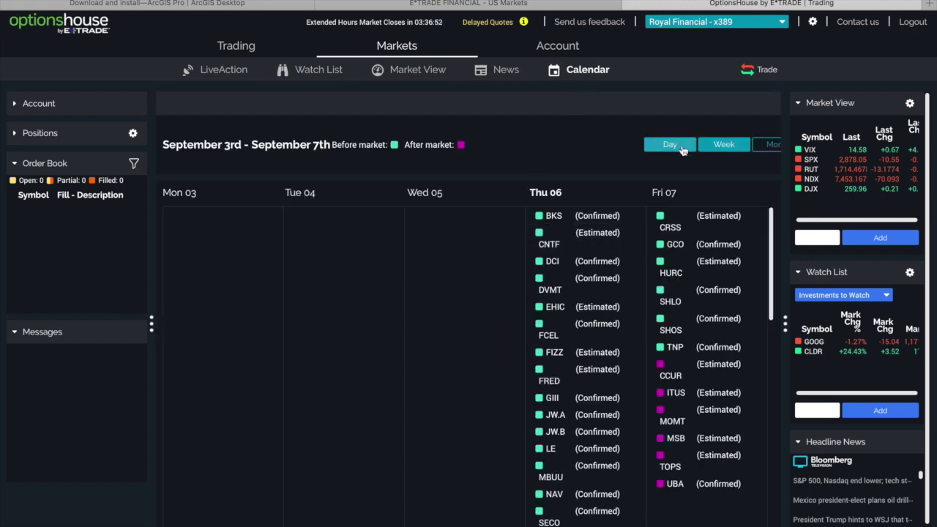
View the September 2018 earnings calendar by month, then open the GOOG options chain
click(771, 147)
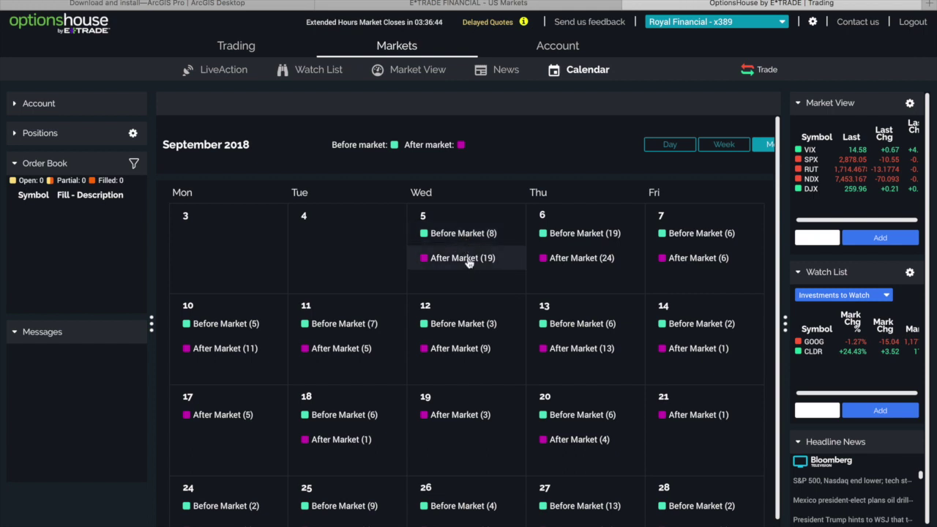
scroll(459, 357, down, 1)
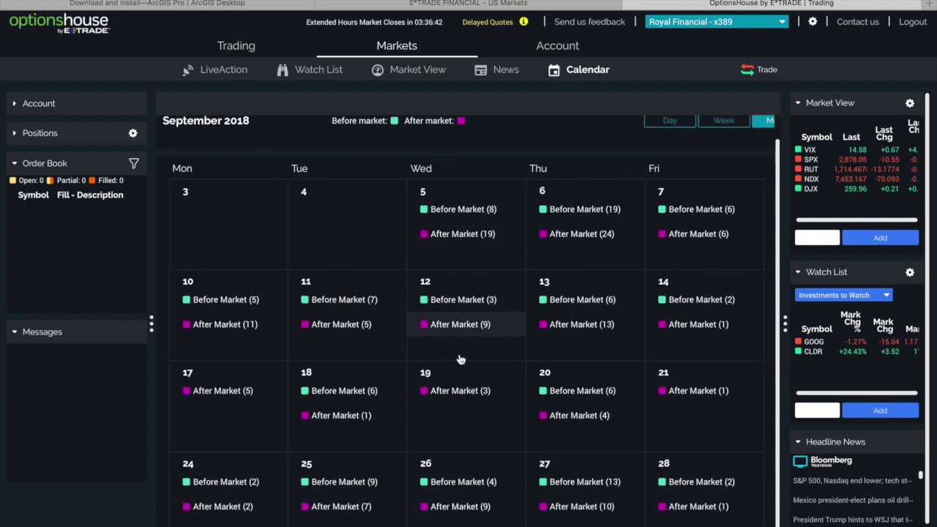
scroll(460, 358, up, 1)
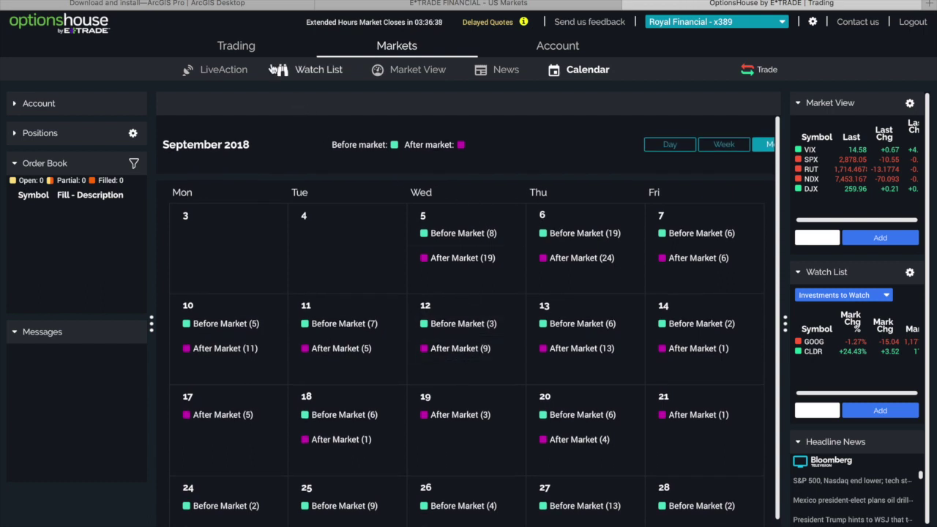
mouse_move(247, 54)
click(251, 48)
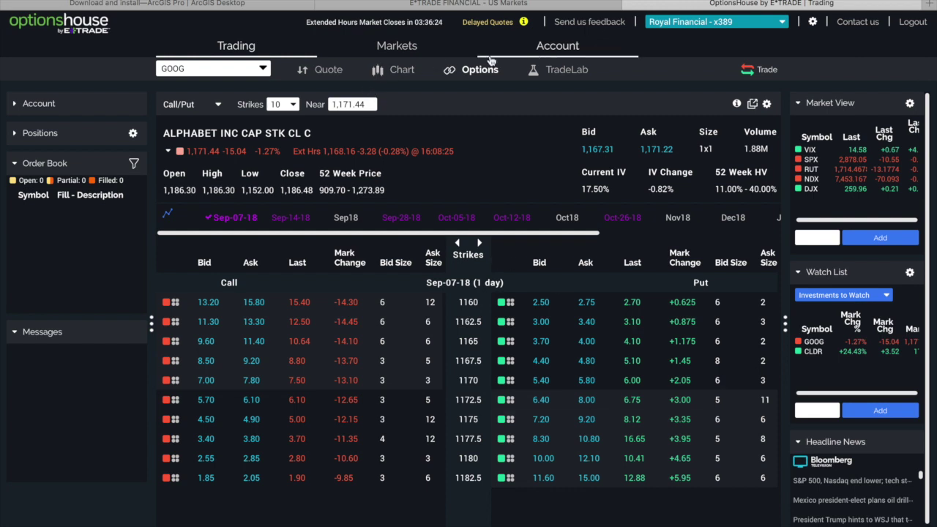
In TradeLab, stage an order to buy 10 GOOG Sep-07-18 1170 calls at a 7.50 limit
click(568, 81)
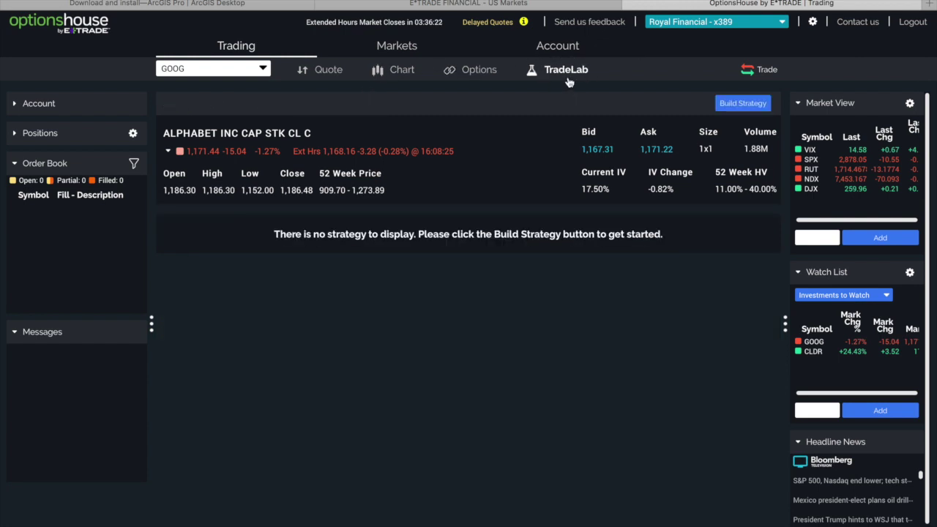
click(760, 74)
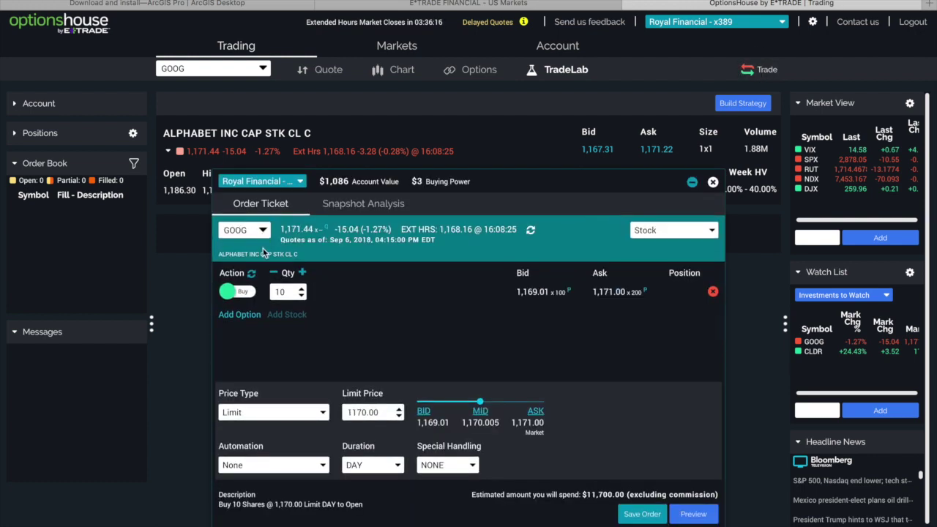
click(239, 314)
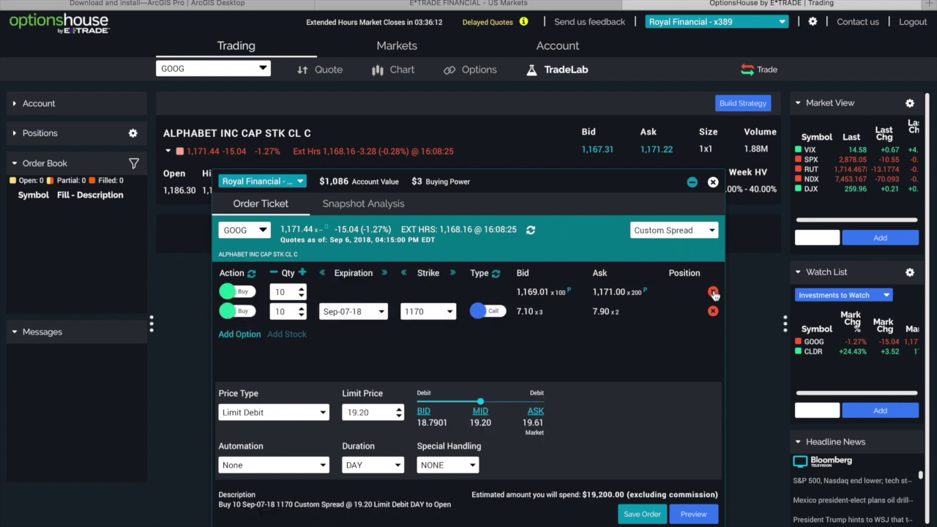
click(712, 291)
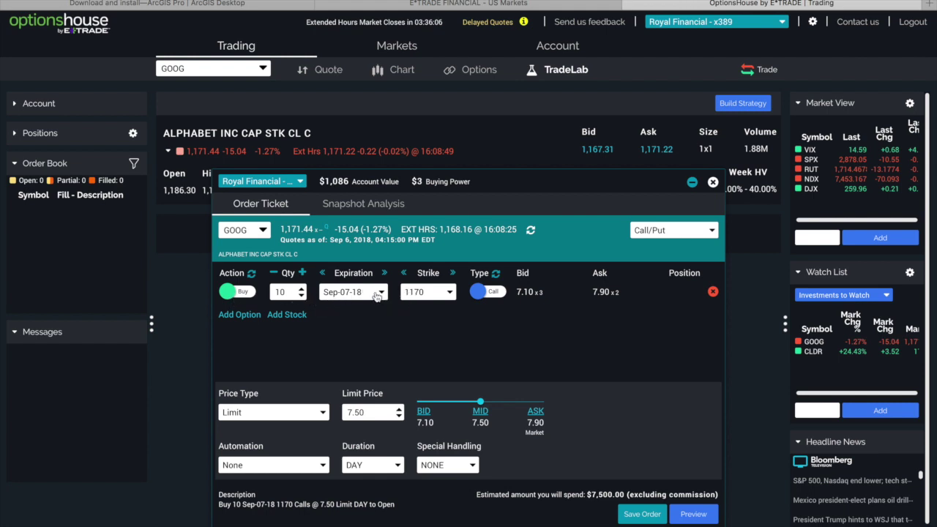
Try Call Vertical and Call/Put, then make the order a Sep18 1170 Straddle: 10 calls and 10 puts
click(666, 231)
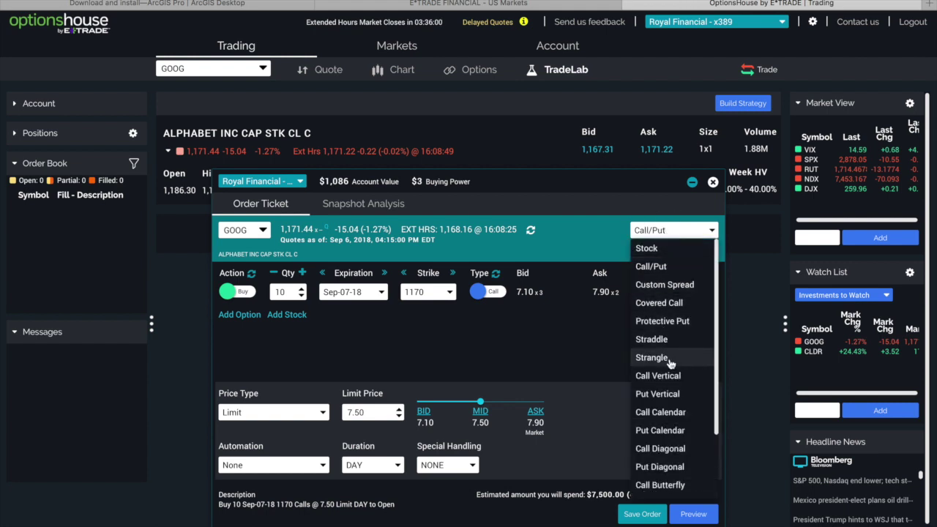
click(657, 376)
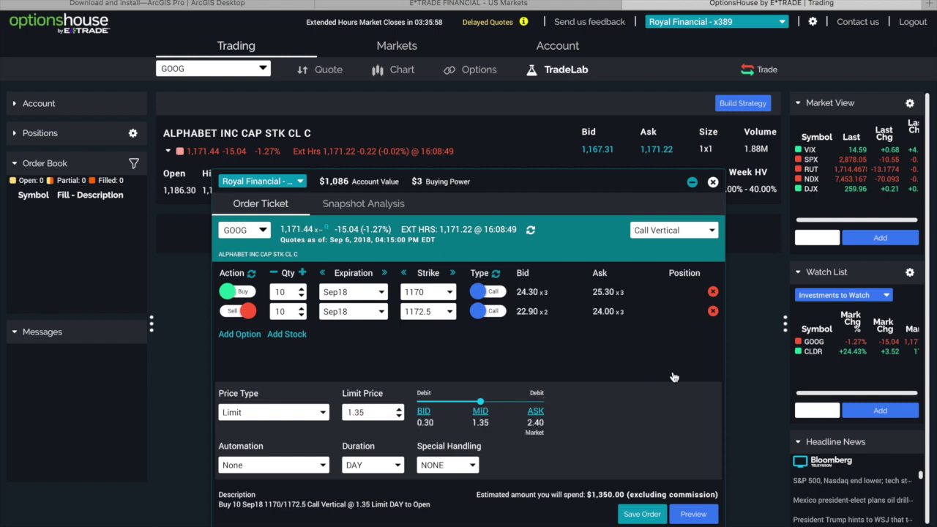
click(699, 230)
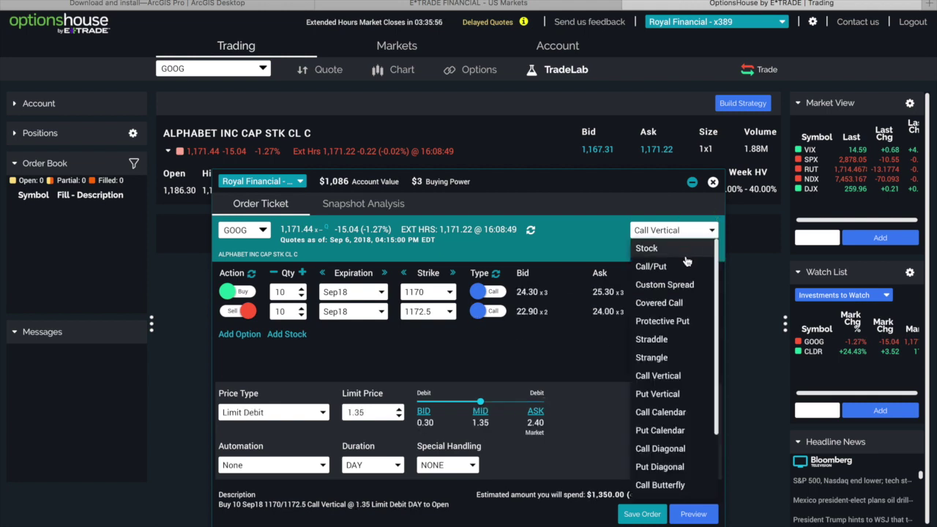
click(673, 267)
click(666, 231)
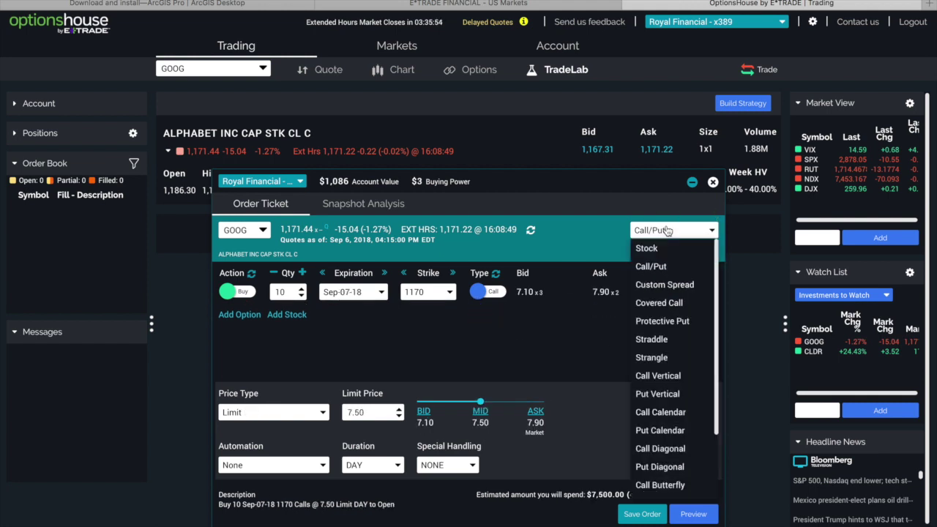
click(660, 341)
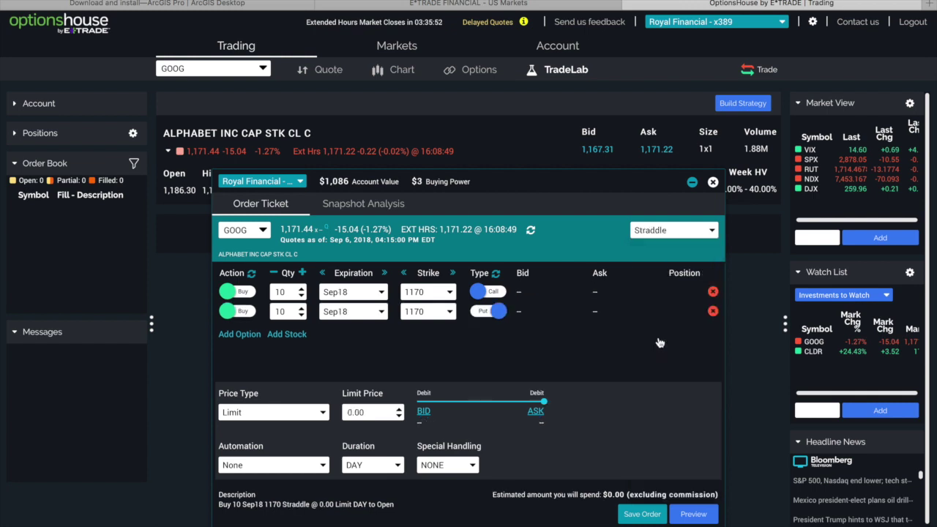